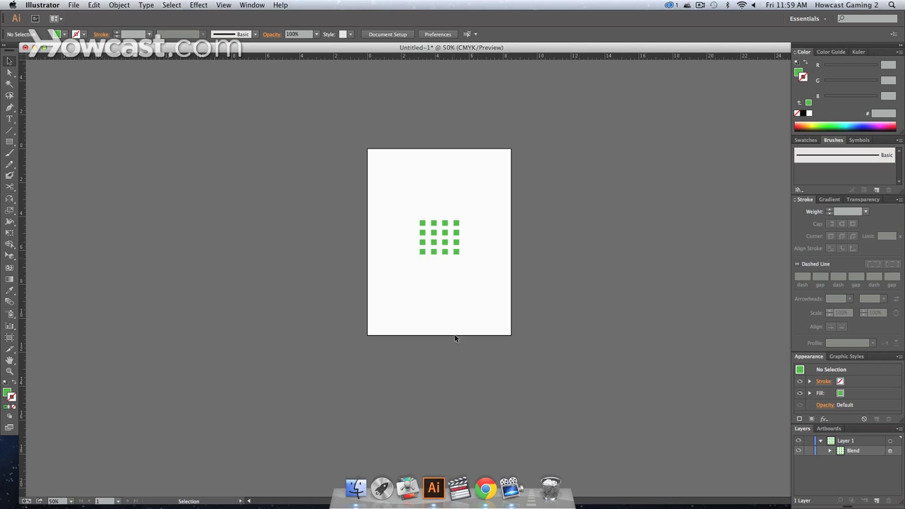
Step: Marquee-select the 4-by-4 green square-grid blend on the artboard
{"action": "left_click_drag", "start_coordinate": [480, 291], "coordinate": [409, 208]}
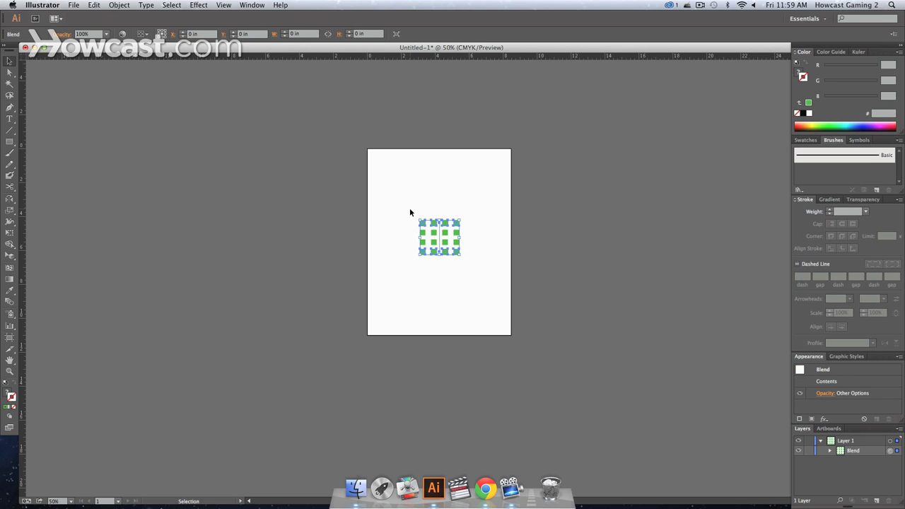
Step: Zoom to 150% and shrink the green grid blend to a small grid near the top left
{"action": "left_click", "coordinate": [425, 275]}
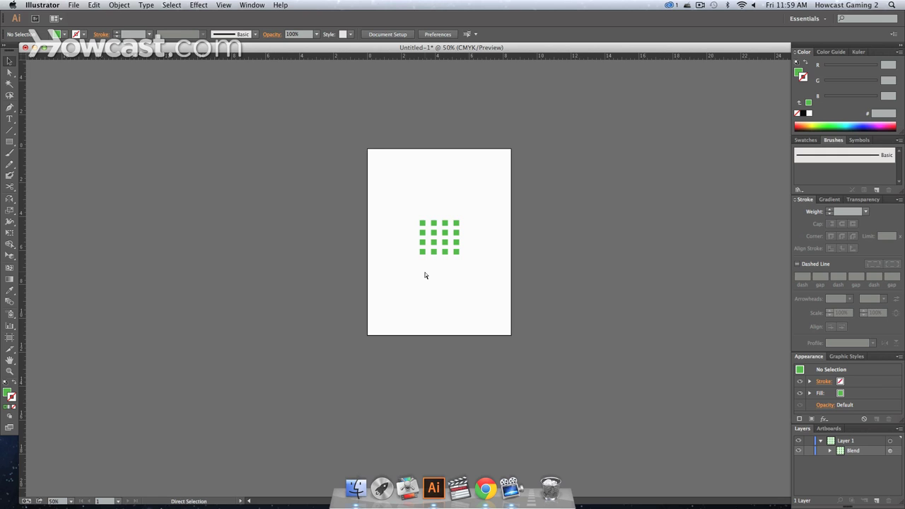
{"action": "key", "text": "super+equal"}
{"action": "key", "text": "super+equal"}
{"action": "key", "text": "super+equal"}
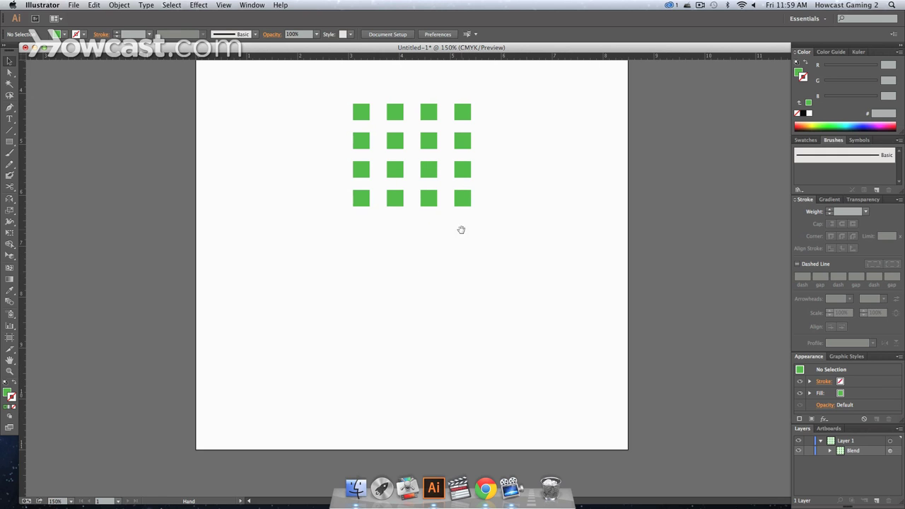
{"action": "left_click_drag", "start_coordinate": [488, 201], "coordinate": [490, 317]}
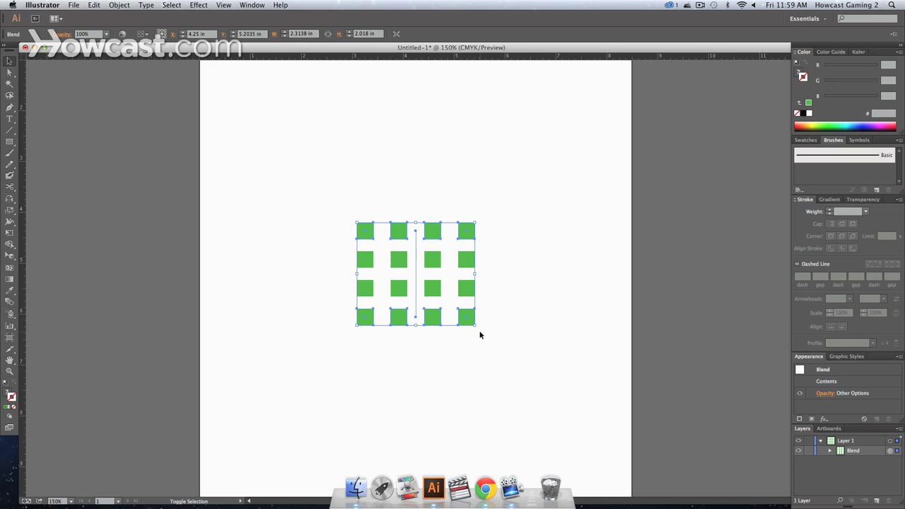
{"action": "left_click_drag", "start_coordinate": [479, 333], "coordinate": [264, 195]}
{"action": "left_click", "coordinate": [440, 265]}
{"action": "left_click", "coordinate": [427, 339]}
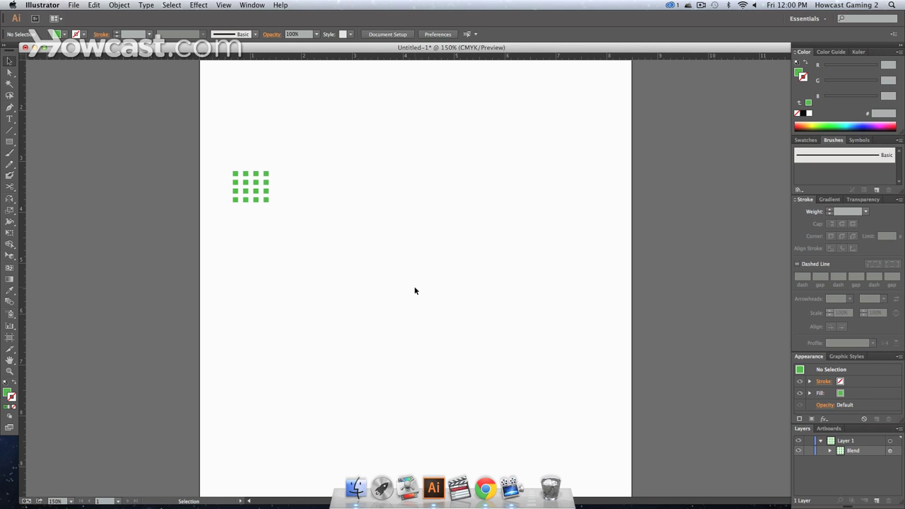
Step: Select the small green grid blend and start a new Pattern Brush from it
{"action": "left_click", "coordinate": [250, 202]}
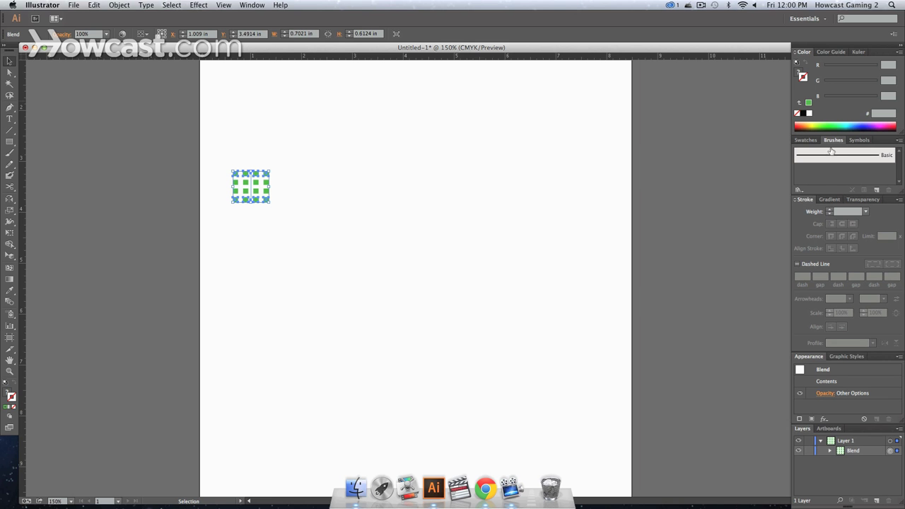
{"action": "left_click", "coordinate": [252, 6]}
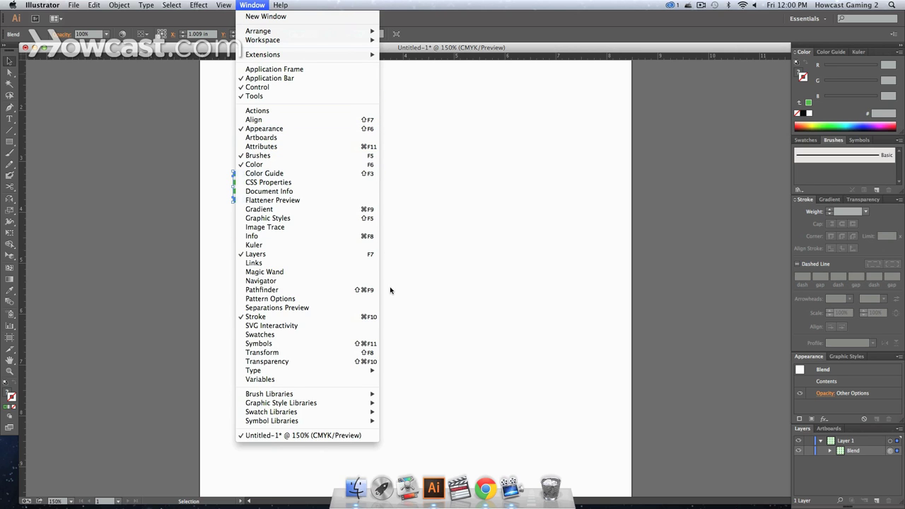
{"action": "left_click", "coordinate": [877, 175]}
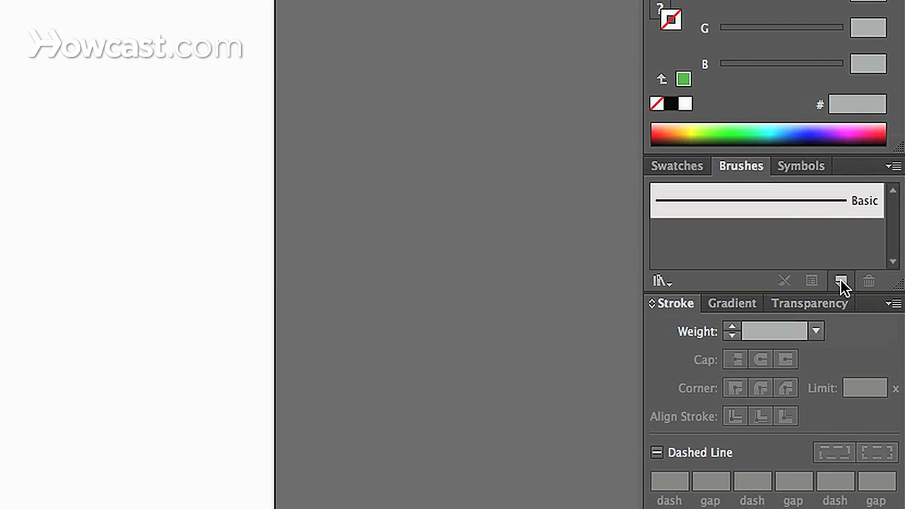
{"action": "left_click", "coordinate": [841, 280]}
{"action": "left_click", "coordinate": [417, 308]}
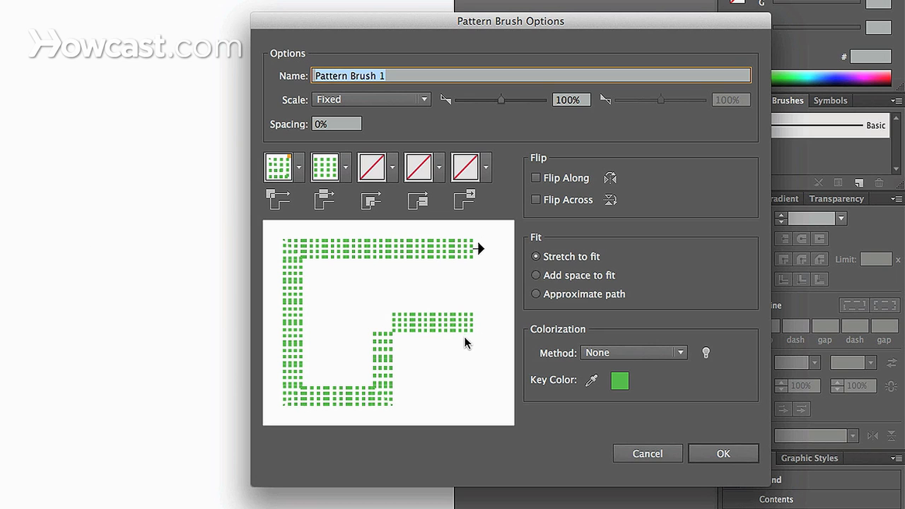
Step: Preview the spacing and approximate-path fit options, then save Pattern Brush 1 with Stretch to fit
{"action": "left_click", "coordinate": [536, 276]}
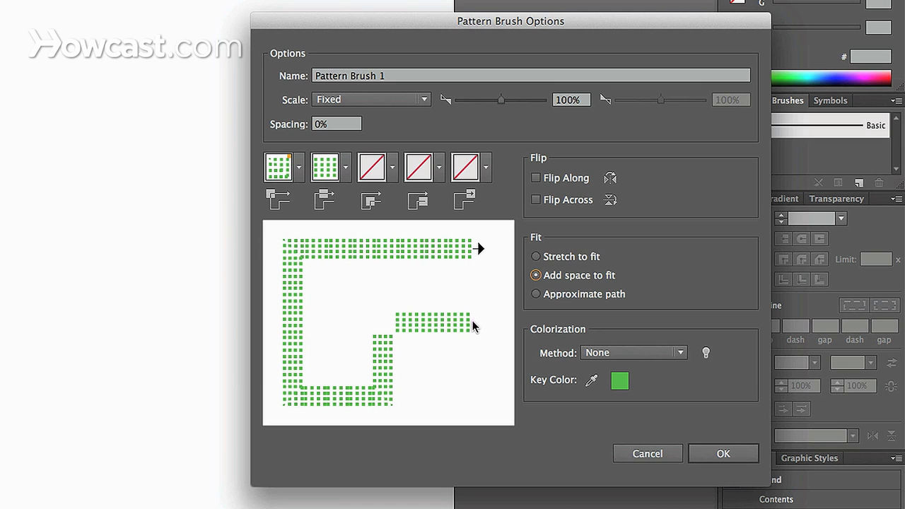
{"action": "left_click", "coordinate": [536, 295]}
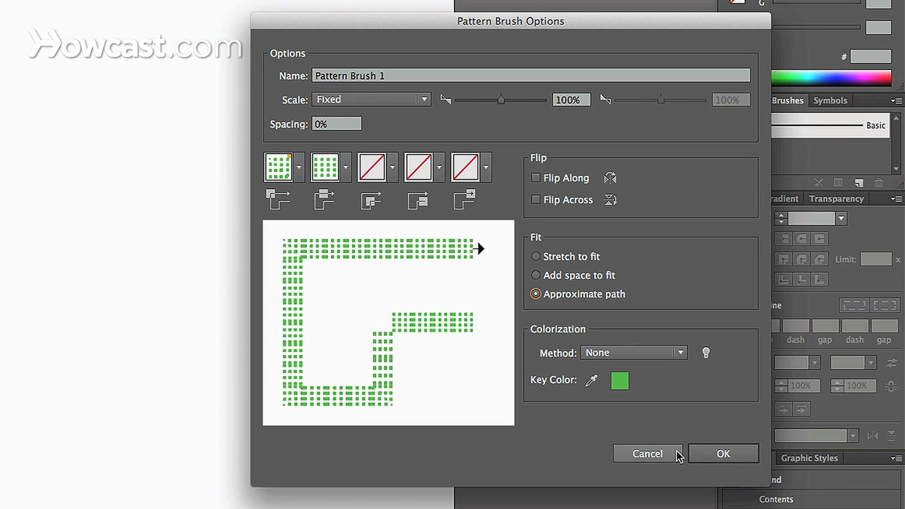
{"action": "left_click", "coordinate": [536, 256]}
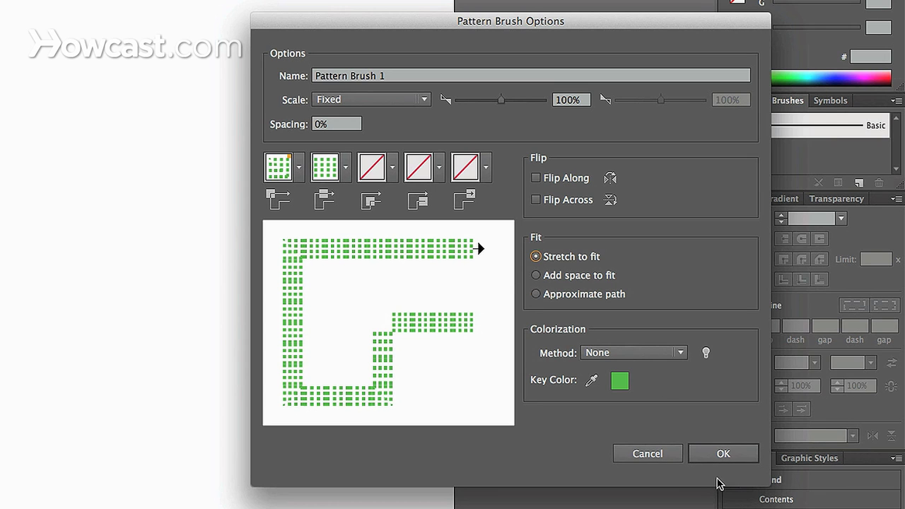
{"action": "left_click", "coordinate": [721, 459]}
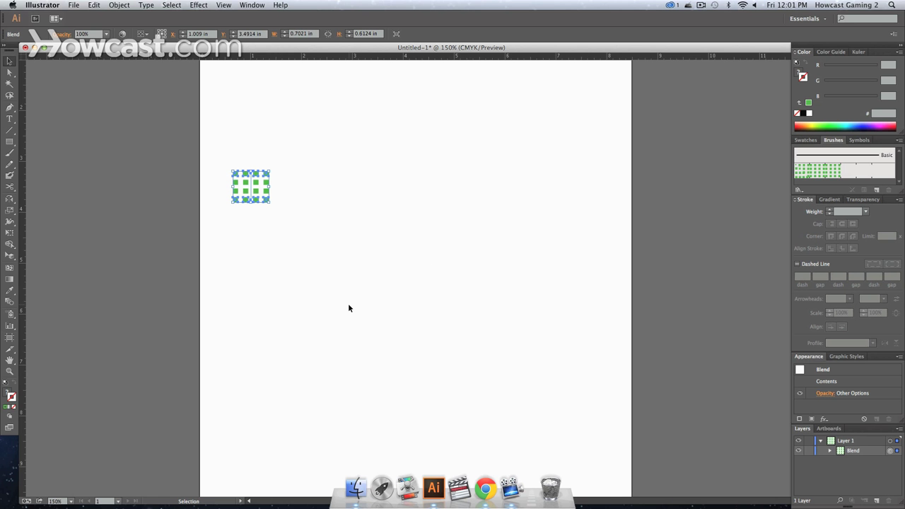
Step: Draw a three-point Pen path below the grid: a horizontal segment, then one angling down-left
{"action": "left_click", "coordinate": [10, 108]}
{"action": "left_click", "coordinate": [230, 247]}
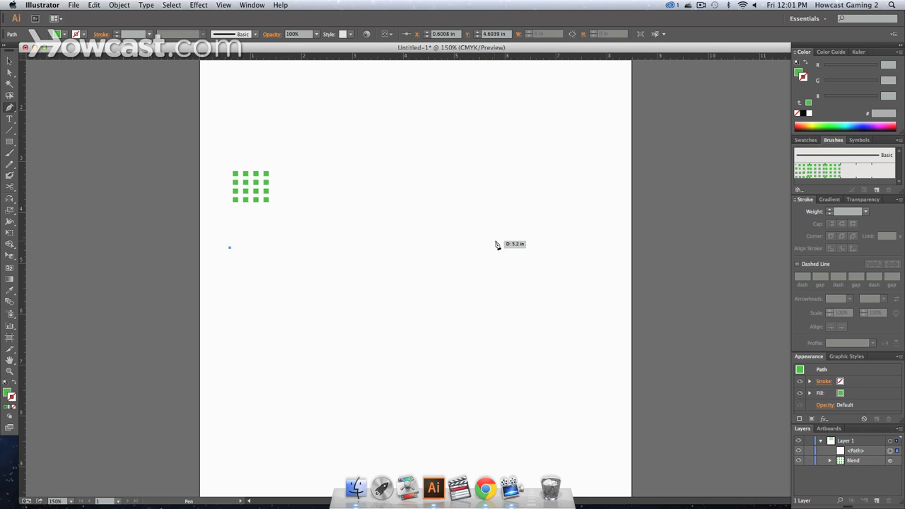
{"action": "left_click", "coordinate": [558, 247]}
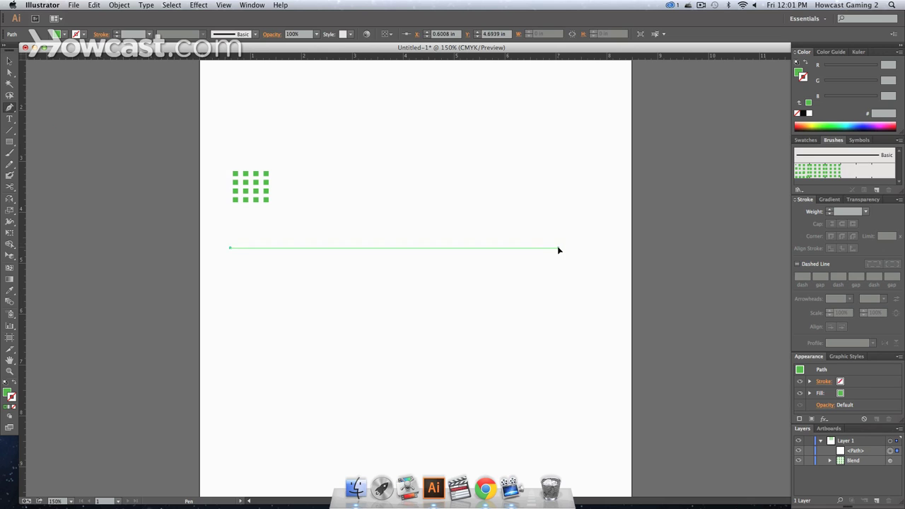
{"action": "left_click", "coordinate": [372, 372]}
Step: Swap fill and stroke, set a 6 pt stroke weight, and apply Pattern Brush 1 to the path
{"action": "key", "text": "shift+x"}
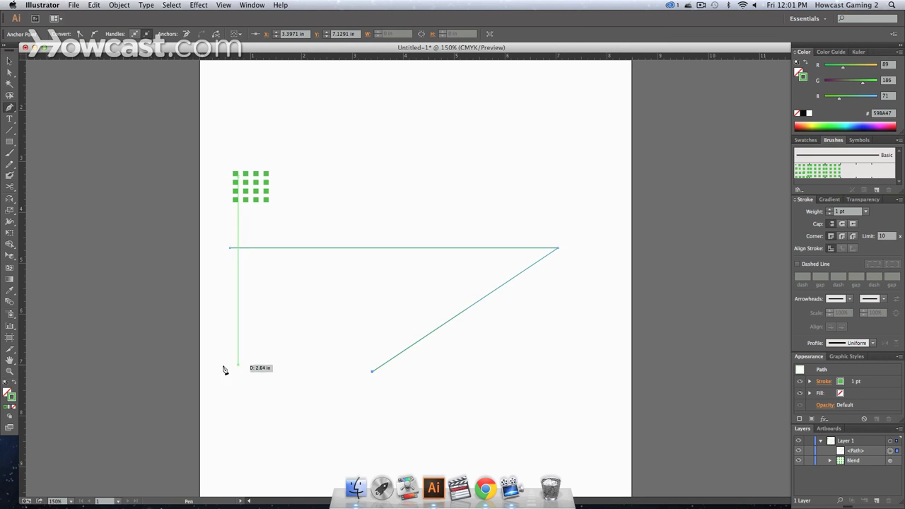
{"action": "left_click", "coordinate": [832, 210]}
{"action": "left_click", "coordinate": [832, 209]}
{"action": "left_click", "coordinate": [832, 209]}
{"action": "left_click", "coordinate": [832, 210]}
{"action": "left_click", "coordinate": [832, 209]}
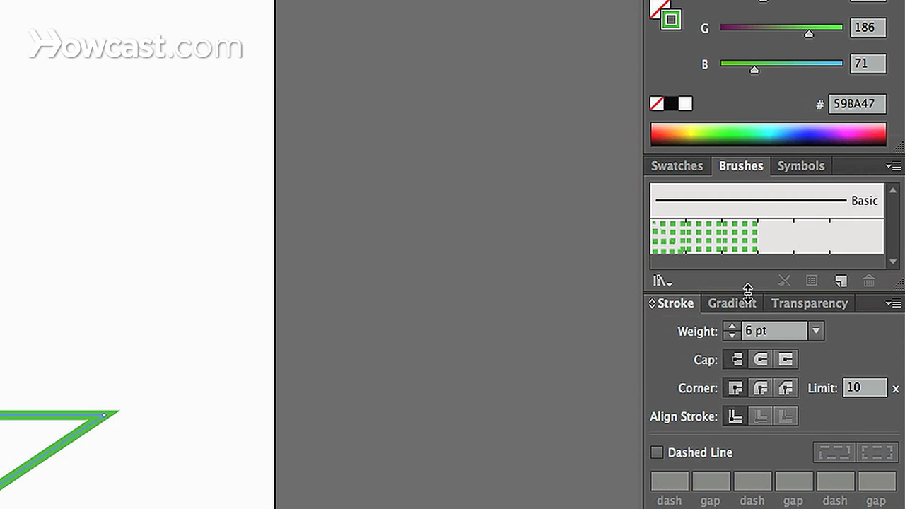
{"action": "left_click_drag", "start_coordinate": [748, 292], "coordinate": [751, 493]}
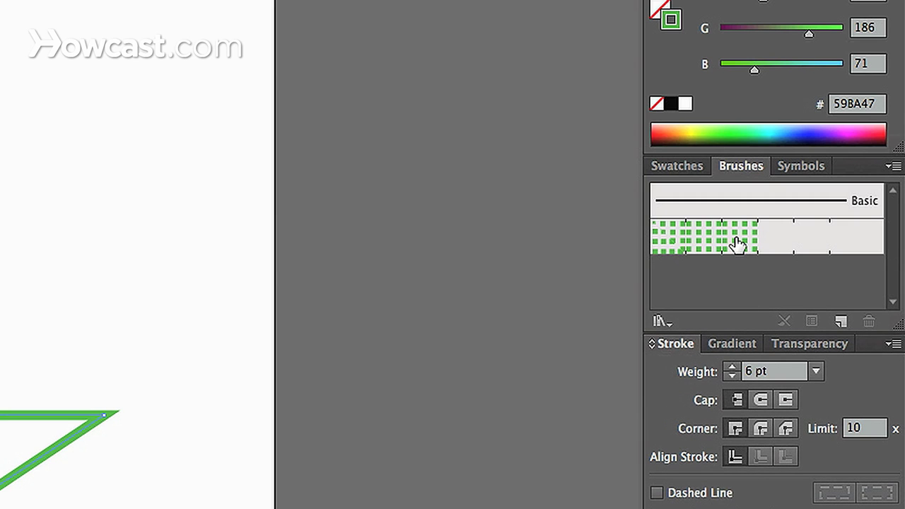
{"action": "left_click", "coordinate": [696, 244]}
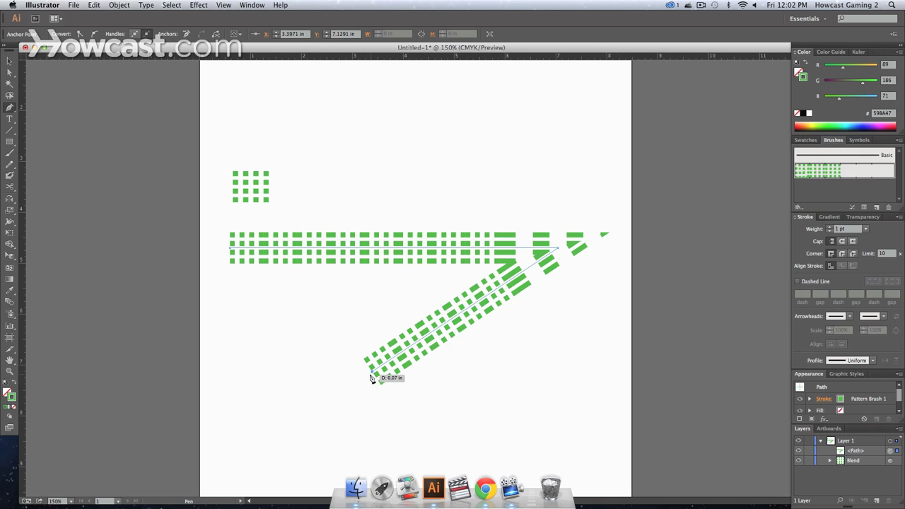
Step: Bring up the Pattern Options panel and position it over the canvas
{"action": "key", "text": "v"}
{"action": "left_click", "coordinate": [251, 6]}
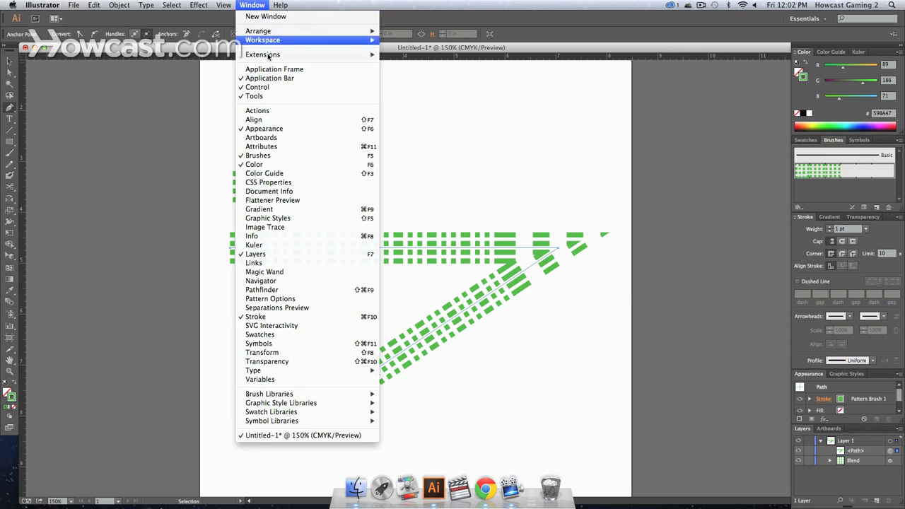
{"action": "left_click", "coordinate": [327, 299]}
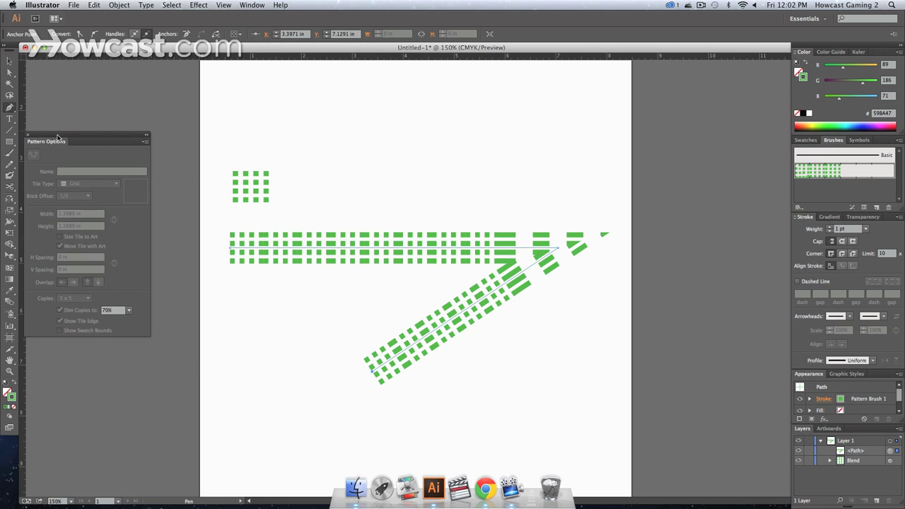
{"action": "left_click_drag", "start_coordinate": [58, 136], "coordinate": [296, 175]}
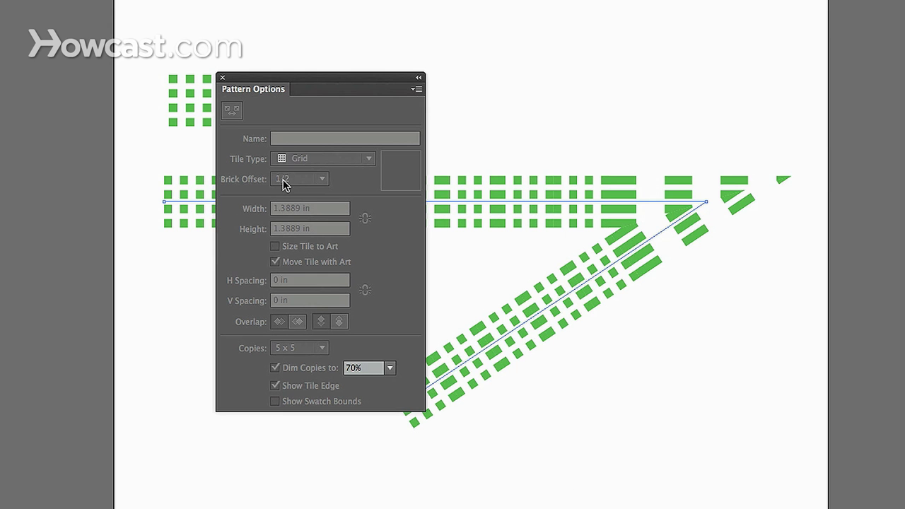
Step: Make a new pattern from the brushed artwork and acknowledge the pattern-added notice
{"action": "left_click", "coordinate": [415, 89]}
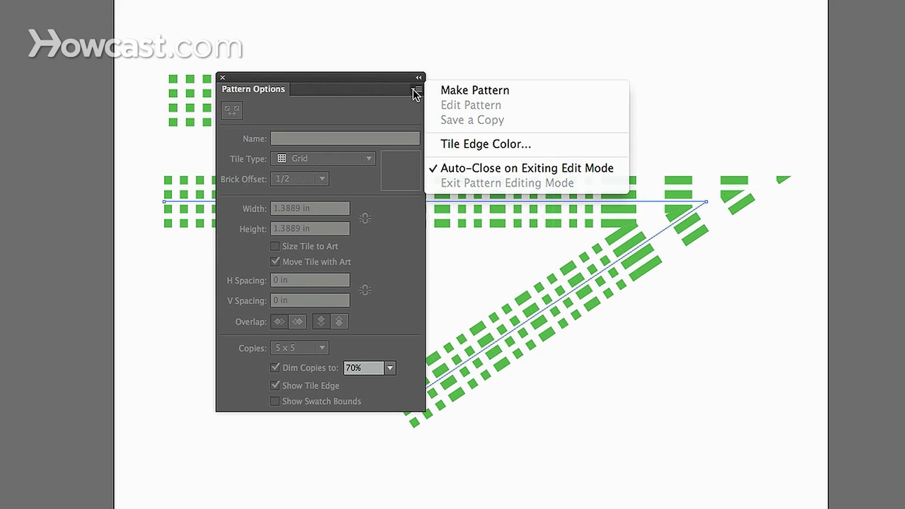
{"action": "left_click", "coordinate": [449, 99]}
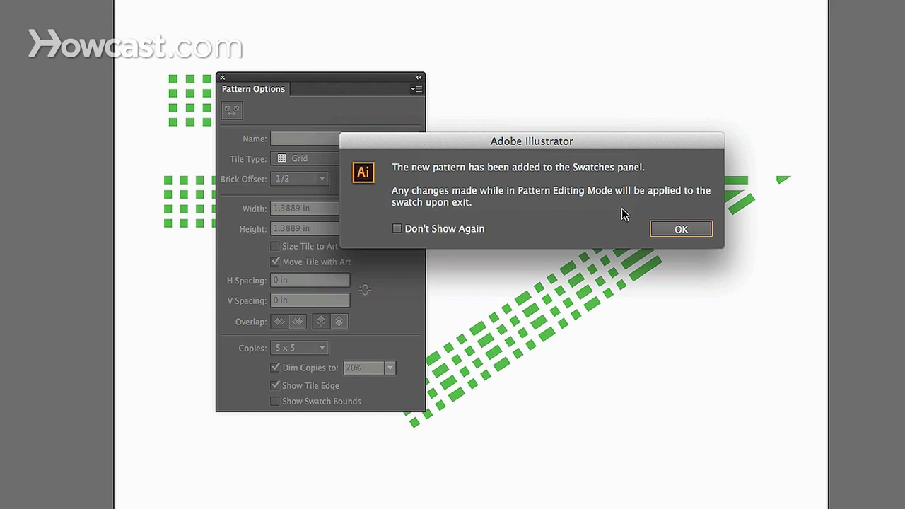
{"action": "left_click", "coordinate": [678, 226]}
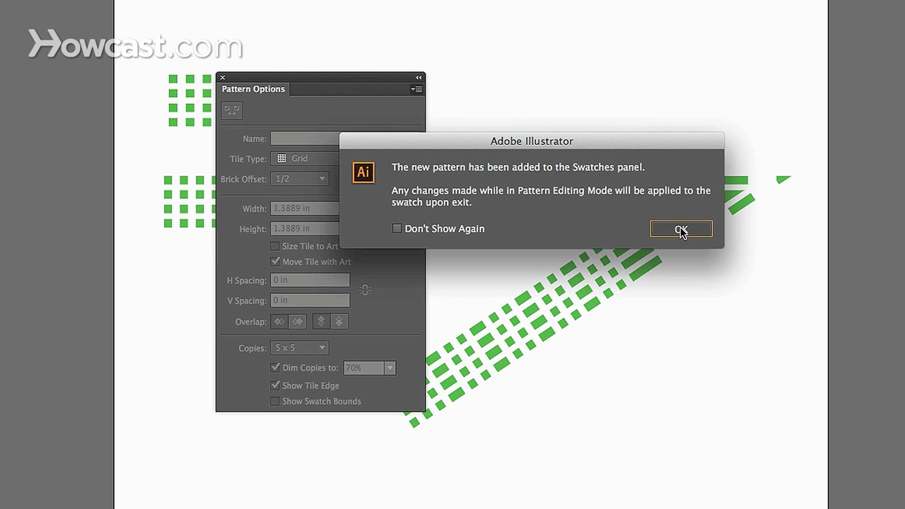
{"action": "left_click", "coordinate": [681, 230]}
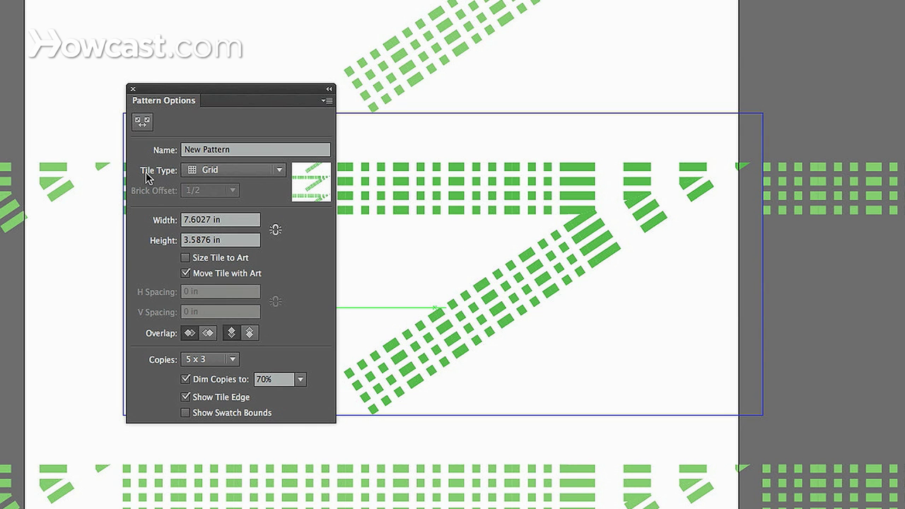
Step: Try Brick by Row and Brick by Column tiling, settling on Hex by Column
{"action": "left_click", "coordinate": [277, 171]}
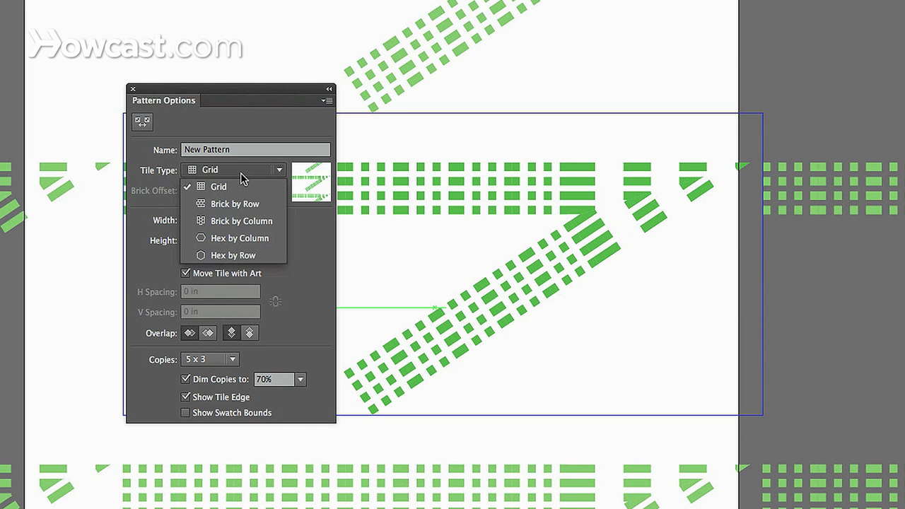
{"action": "left_click", "coordinate": [261, 212]}
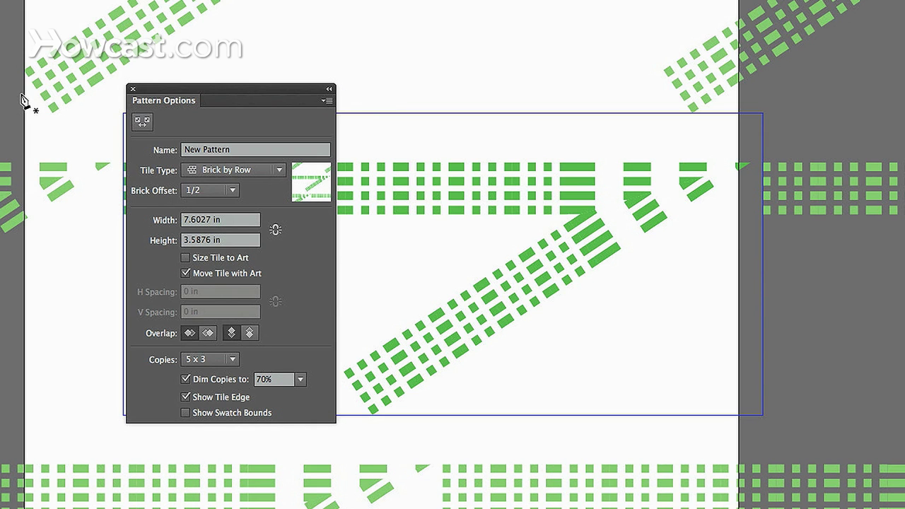
{"action": "left_click", "coordinate": [251, 172]}
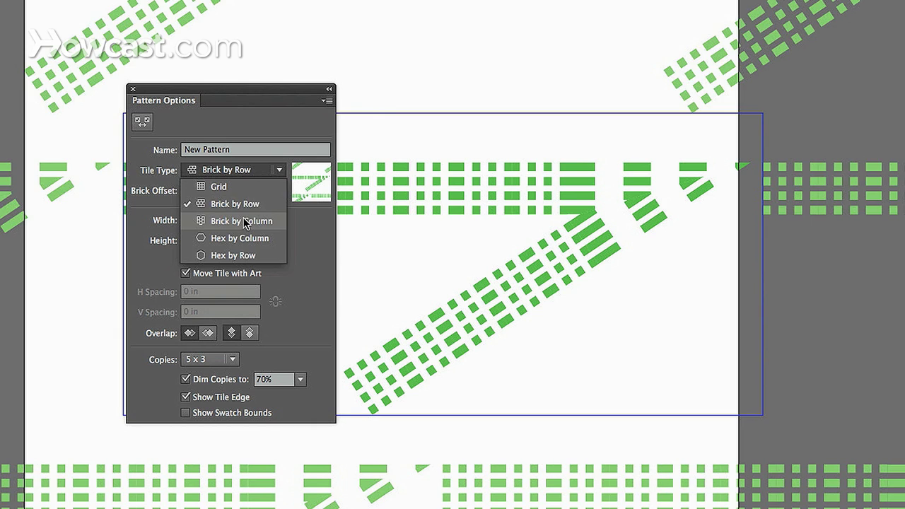
{"action": "left_click", "coordinate": [245, 221]}
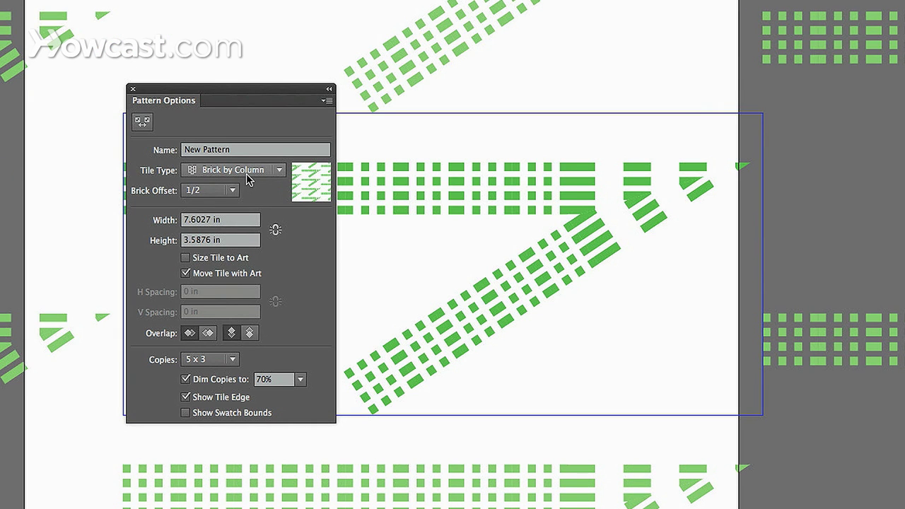
{"action": "left_click", "coordinate": [248, 170]}
{"action": "left_click", "coordinate": [248, 241]}
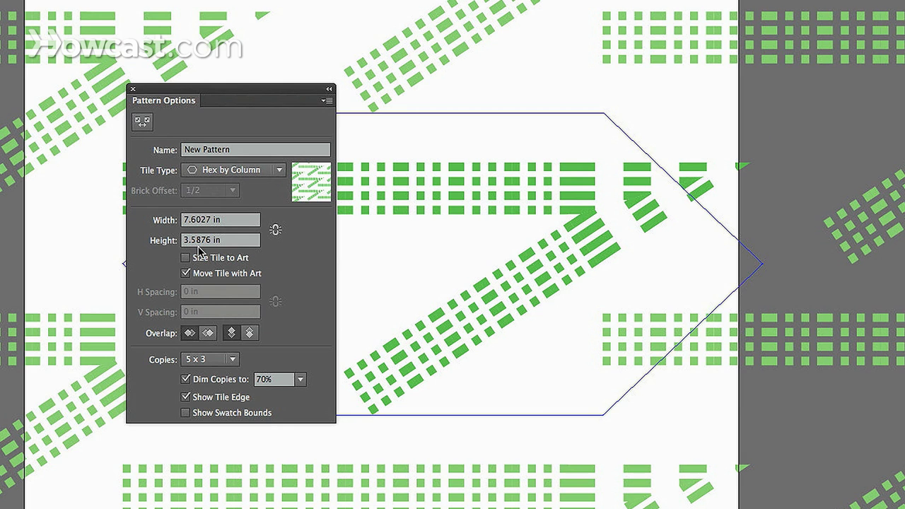
Step: Try tile widths of 3, 1 and 4 in, then turn on Size Tile to Art
{"action": "left_click", "coordinate": [227, 222]}
{"action": "triple_click", "coordinate": [227, 222]}
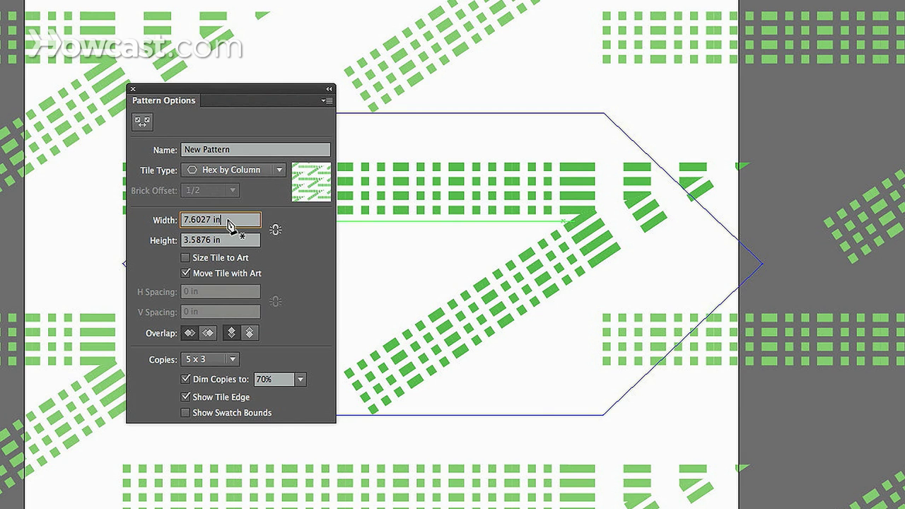
{"action": "type", "text": "3"}
{"action": "key", "text": "Return"}
{"action": "type", "text": "1"}
{"action": "key", "text": "Return"}
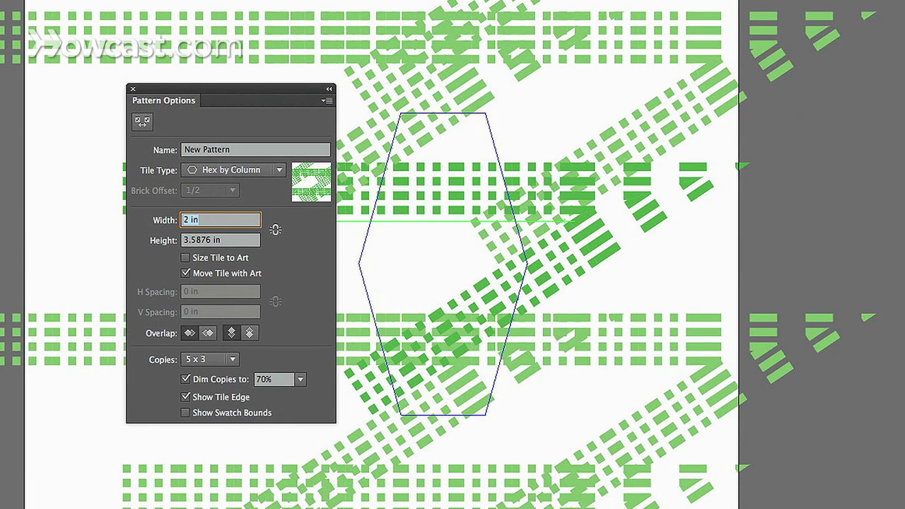
{"action": "type", "text": "4"}
{"action": "key", "text": "Return"}
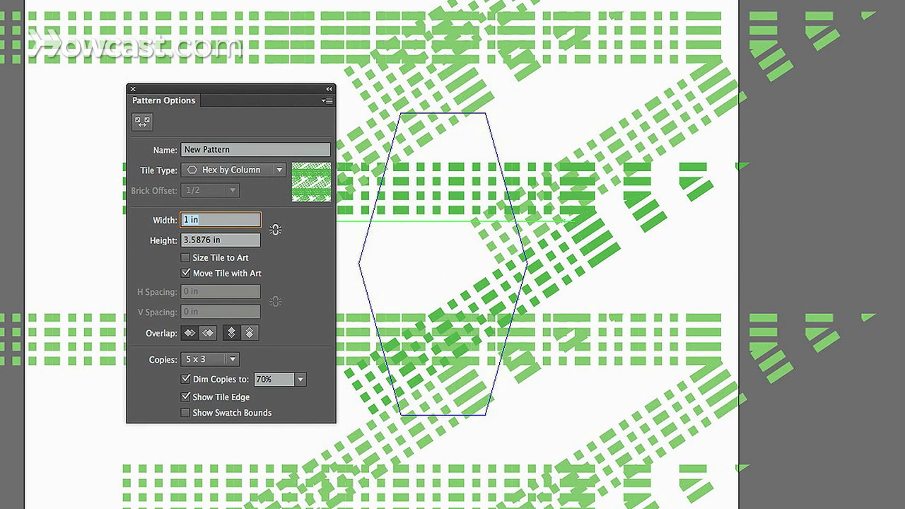
{"action": "left_click", "coordinate": [231, 249]}
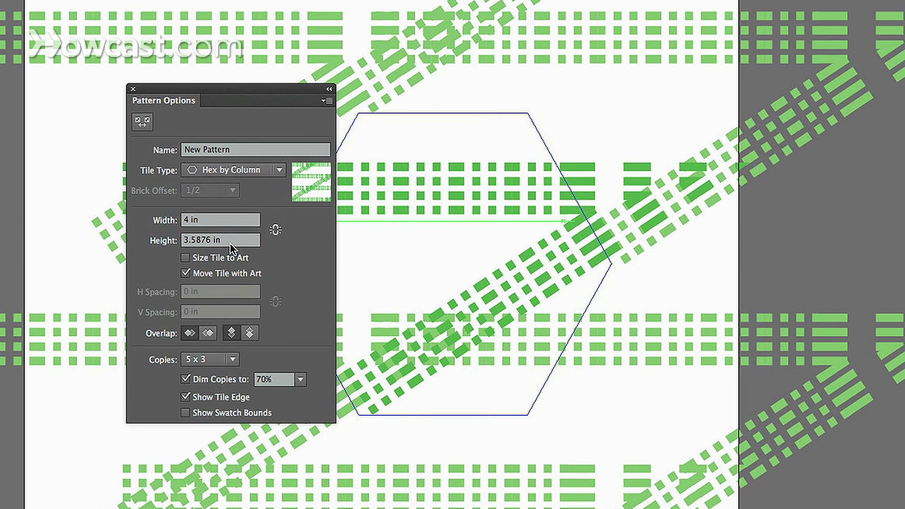
{"action": "left_click", "coordinate": [186, 259]}
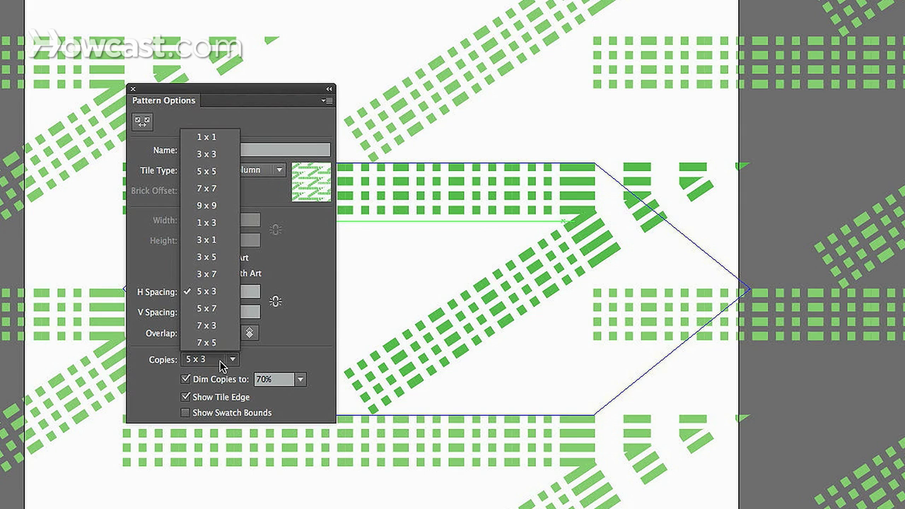
{"action": "left_click", "coordinate": [213, 326]}
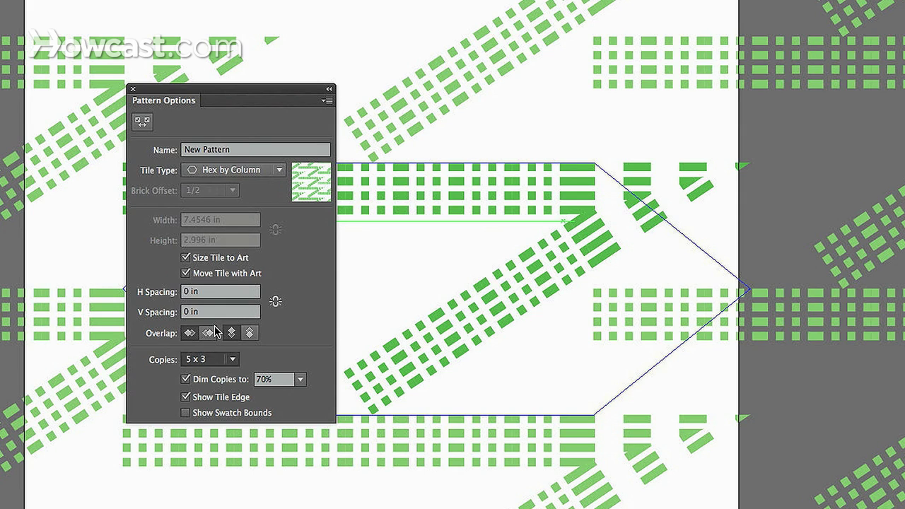
{"action": "left_click", "coordinate": [196, 362]}
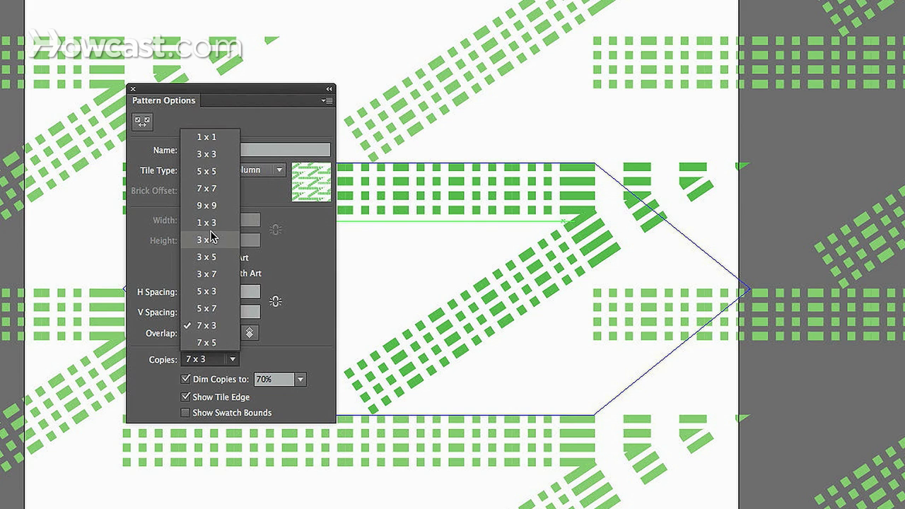
{"action": "left_click", "coordinate": [212, 206]}
{"action": "left_click", "coordinate": [230, 359]}
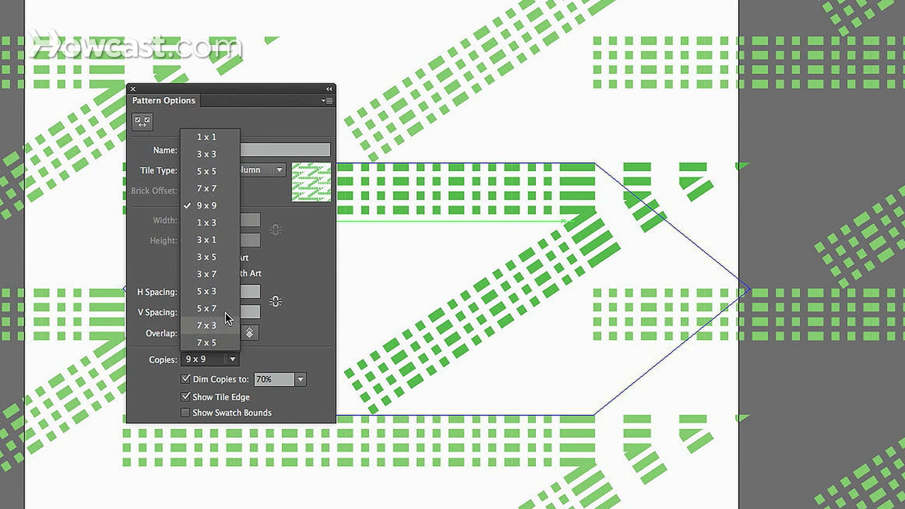
{"action": "left_click", "coordinate": [209, 144]}
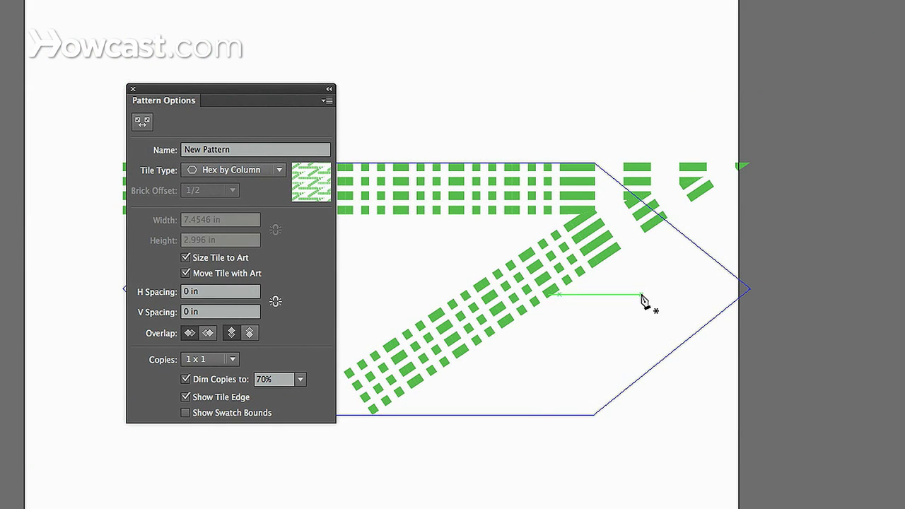
{"action": "left_click", "coordinate": [222, 363]}
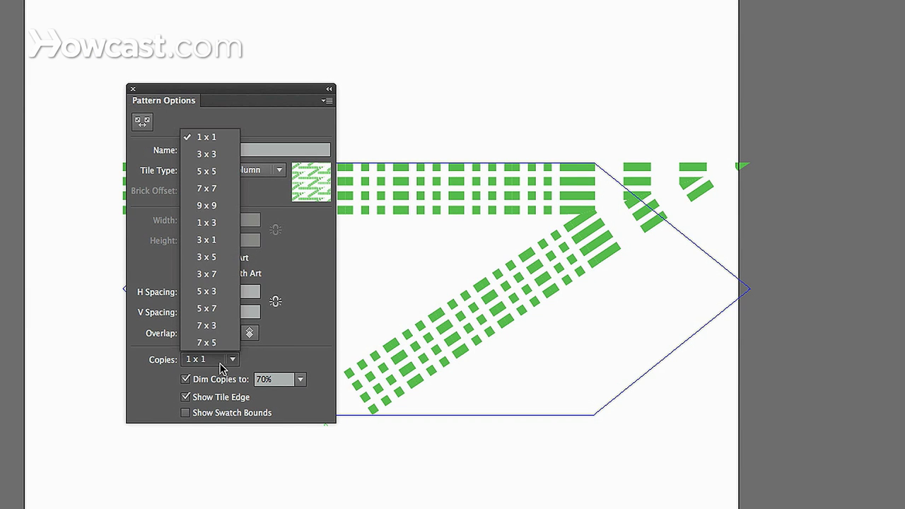
{"action": "left_click", "coordinate": [220, 300]}
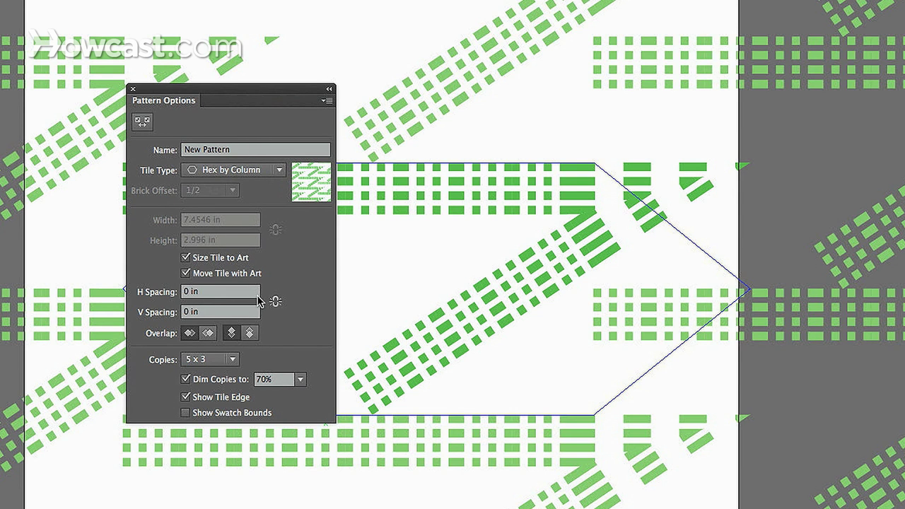